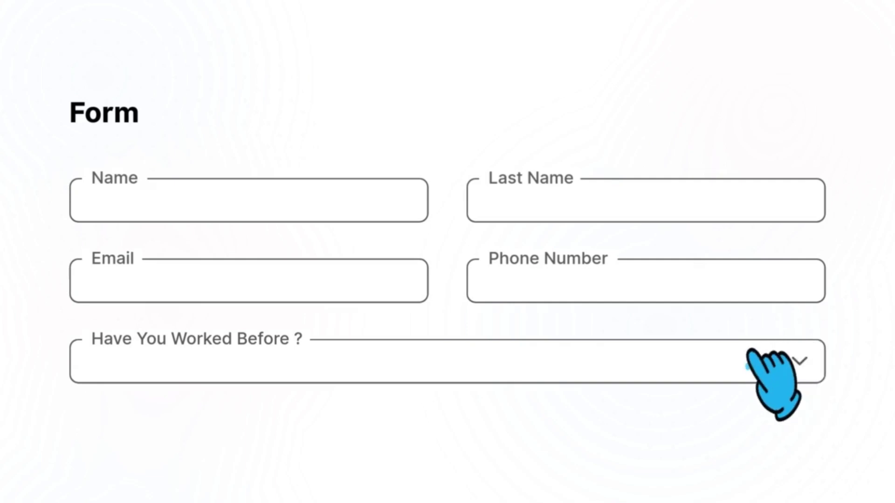
Answer Yes to 'Have You Worked Before?' on the intro's sample form
left_click(755, 346)
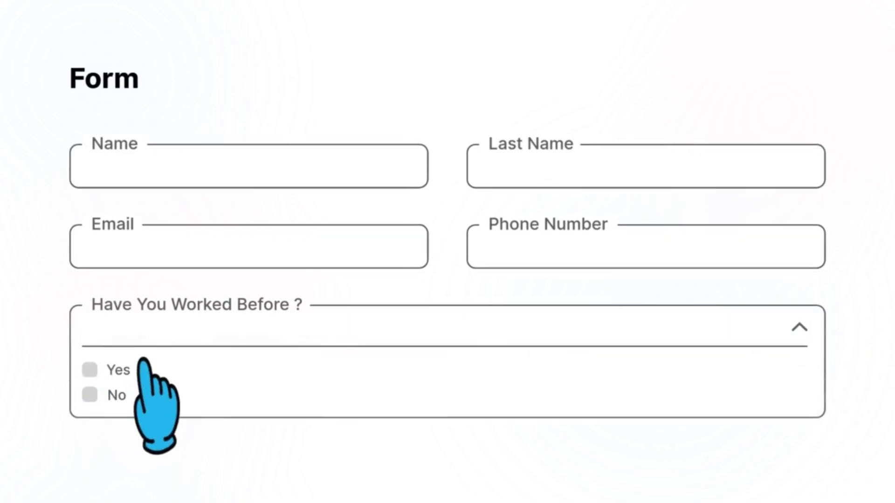
left_click(112, 373)
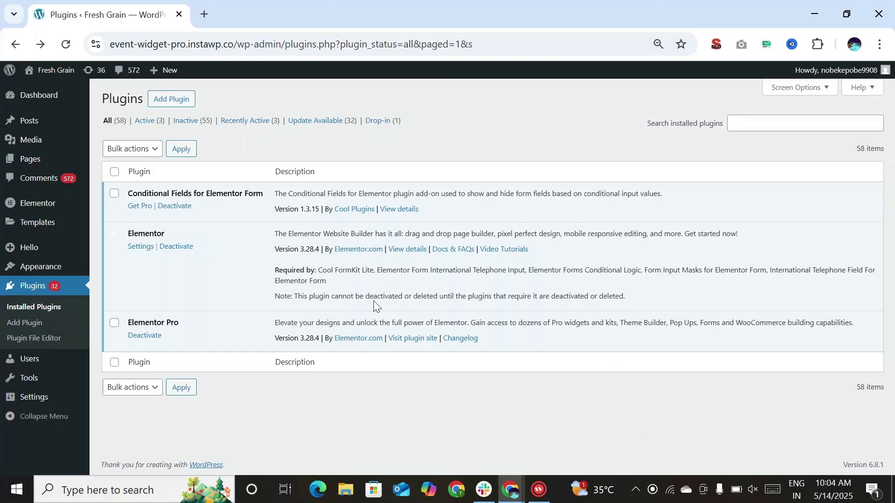
Open the Contact page from the All Pages list in the Elementor editor
left_click(38, 160)
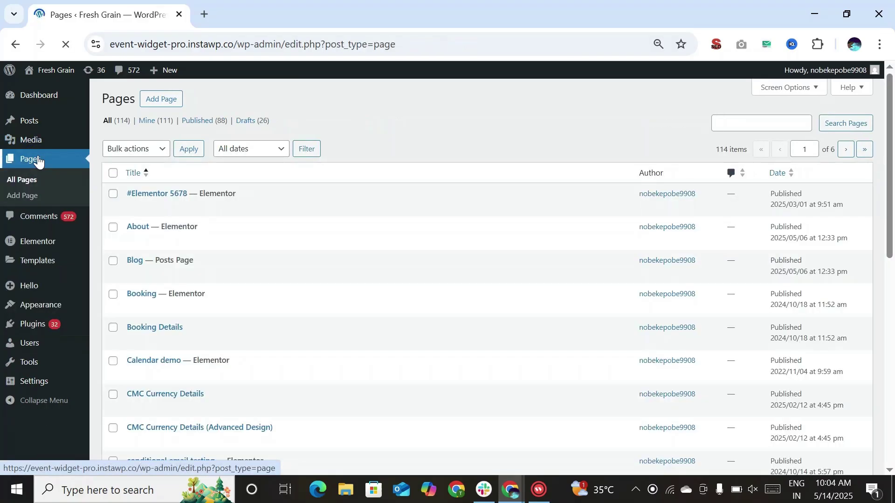
mouse_move(175, 262)
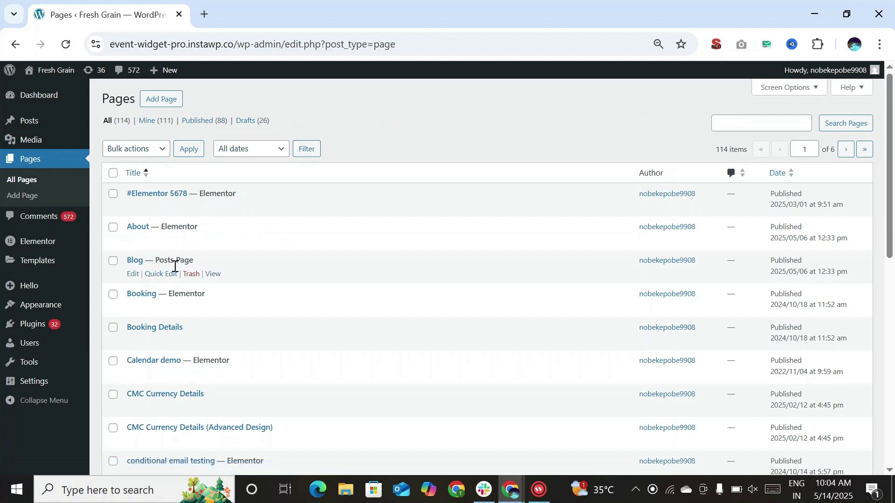
scroll(168, 277, "down", 1)
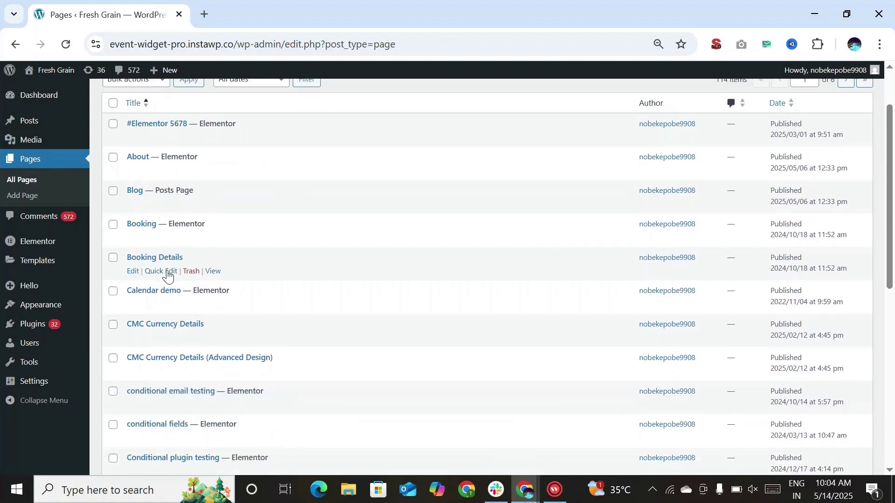
scroll(169, 277, "down", 3)
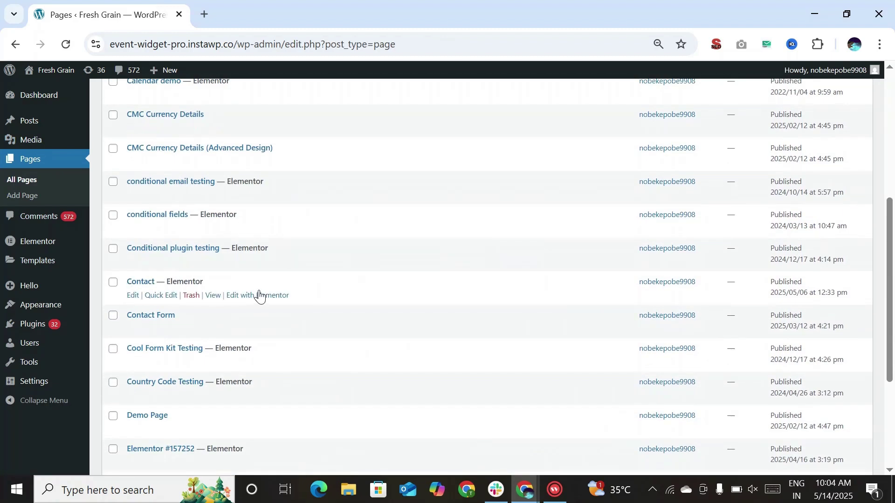
left_click(255, 302)
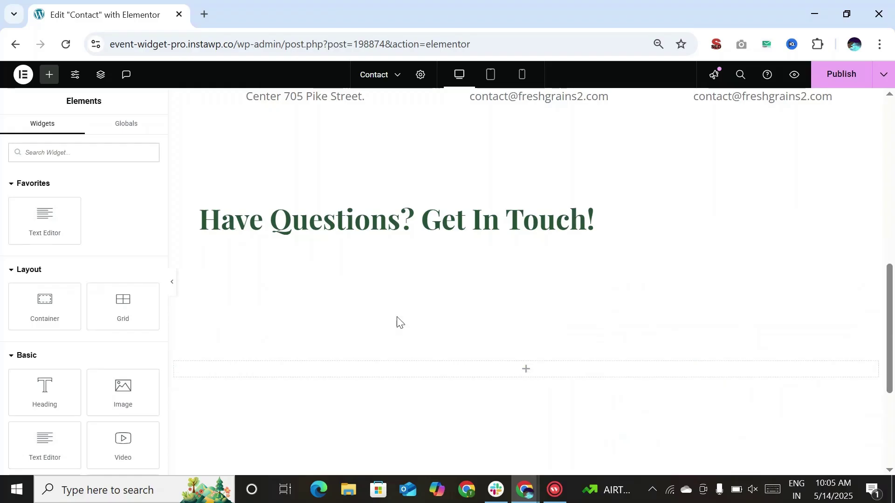
Search widgets for 'form' and place a Form widget below the Get In Touch heading
left_click(56, 155)
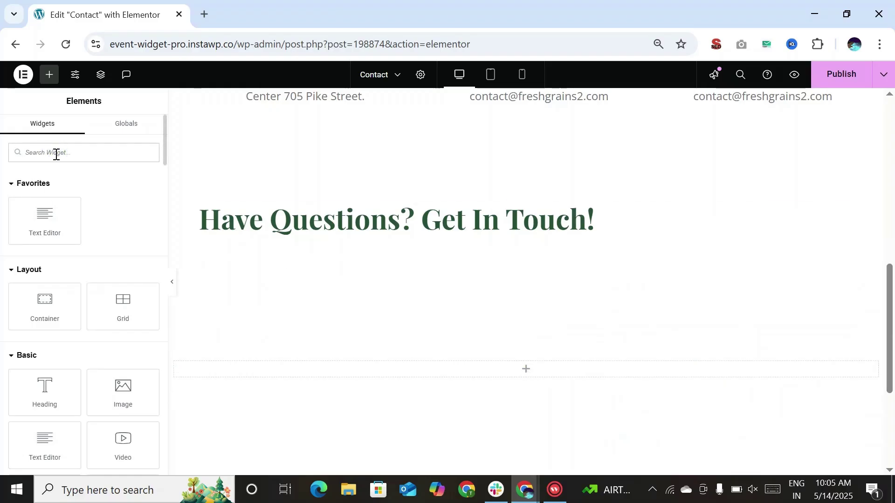
type("form")
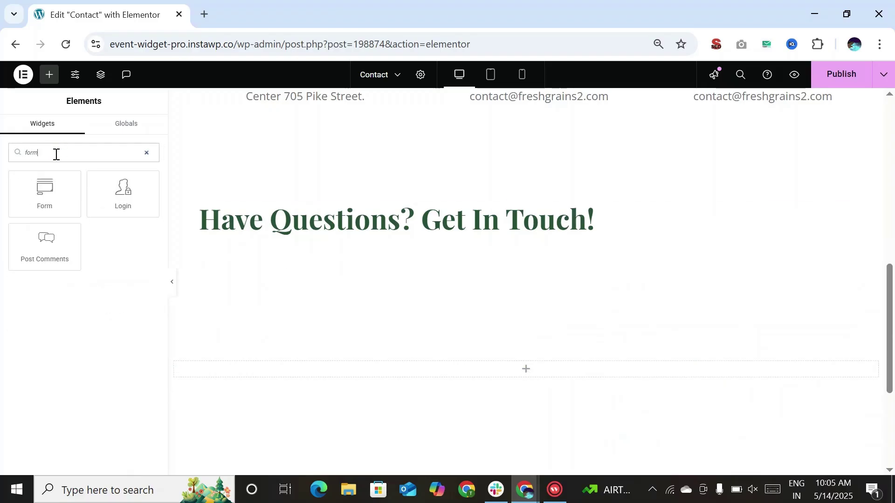
left_click_drag(28, 210, 383, 261)
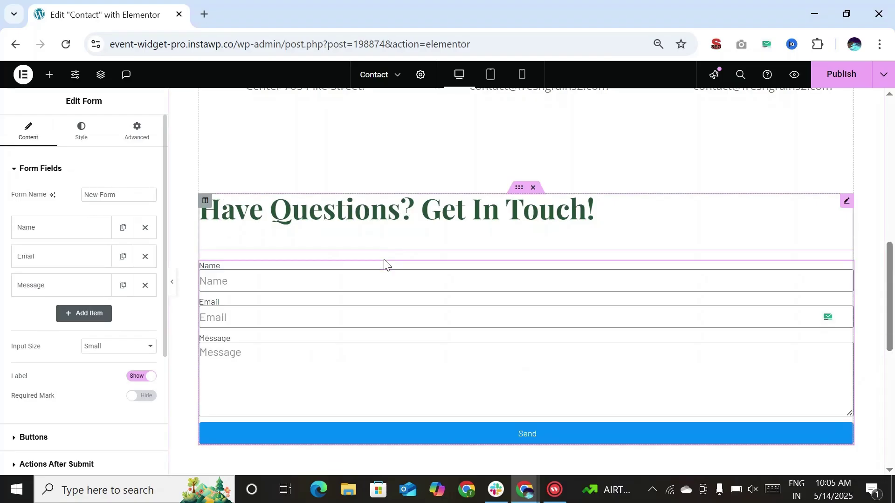
Check the Yes/No answers of the 'Have you worked before?' dropdown without choosing one
scroll(384, 259, "down", 1)
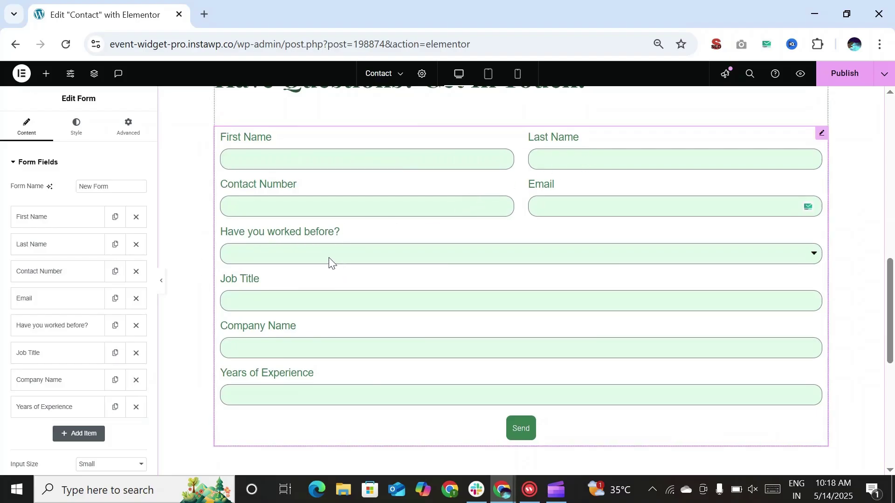
left_click(266, 255)
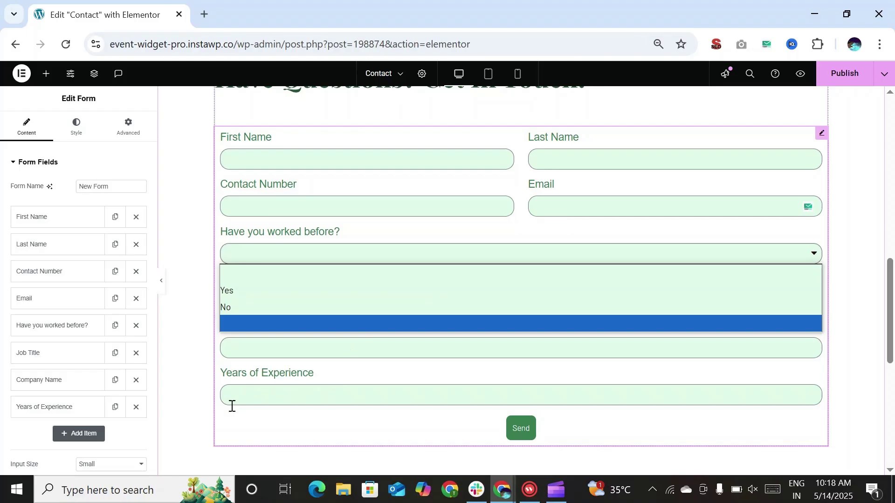
left_click(222, 422)
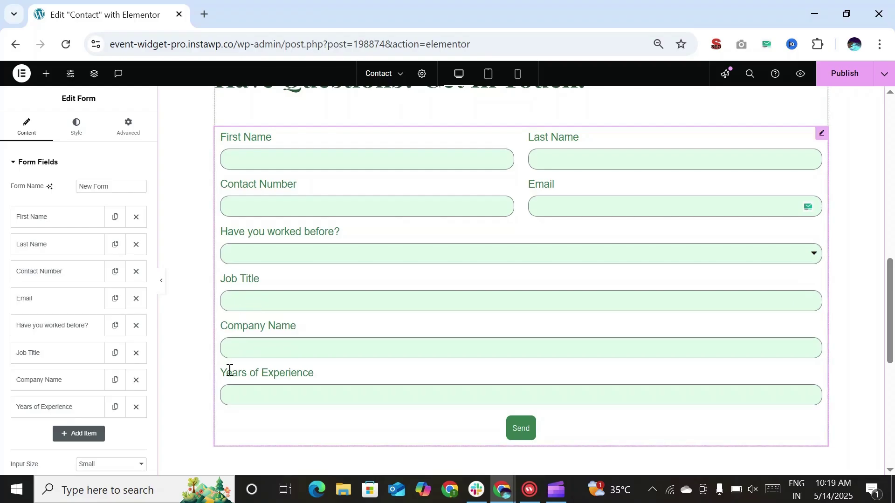
Enable display conditions on Job Title, keeping the 'All - AND Conditions' trigger
left_click(46, 359)
scroll(58, 357, "down", 2)
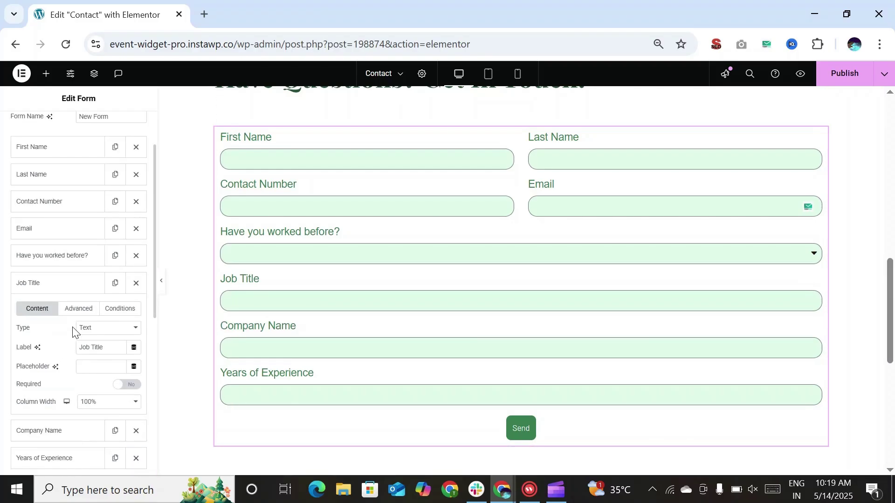
scroll(72, 330, "down", 2)
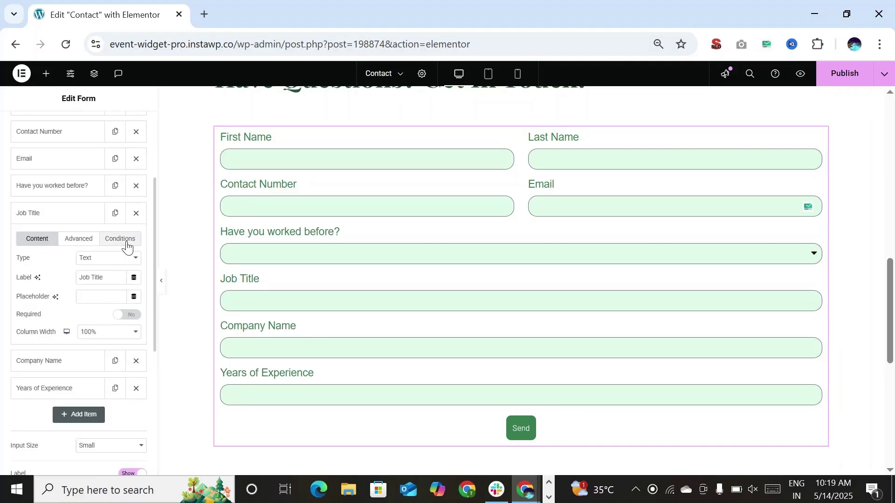
left_click(126, 245)
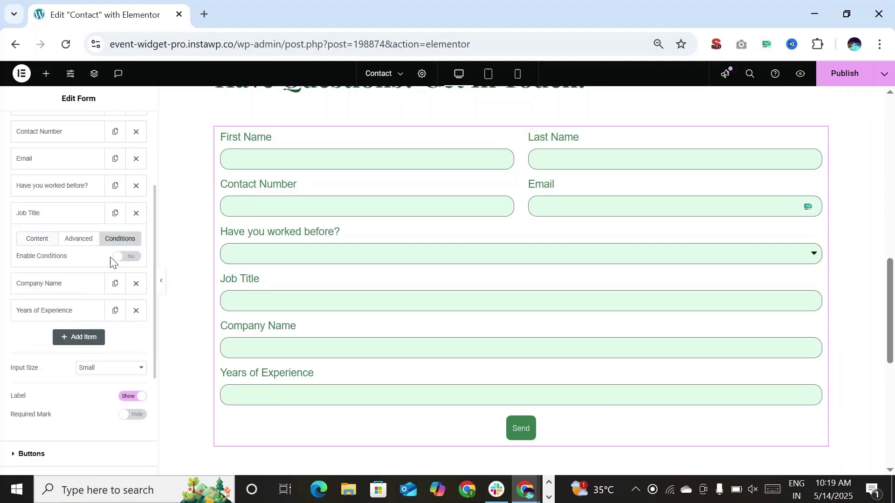
left_click(124, 257)
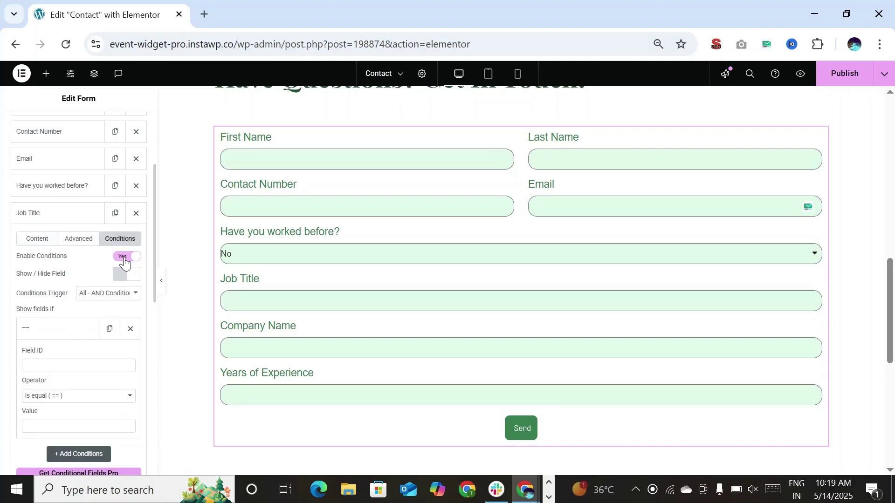
scroll(124, 262, "down", 2)
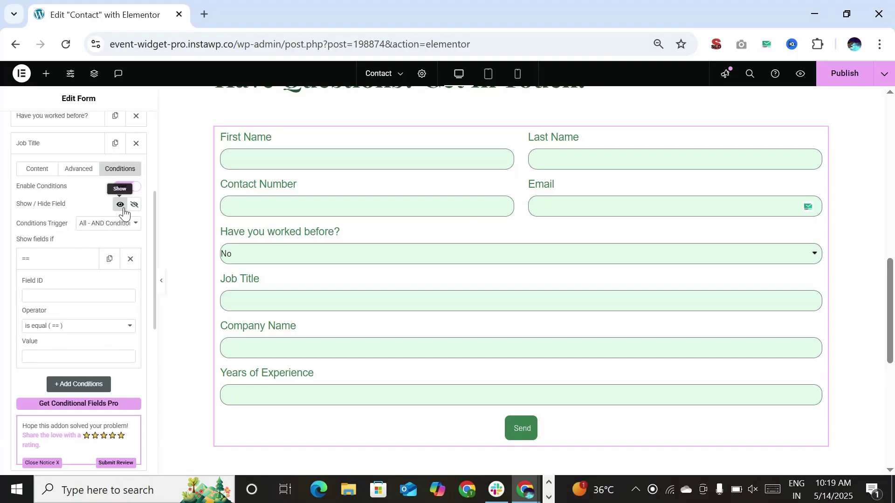
left_click(103, 225)
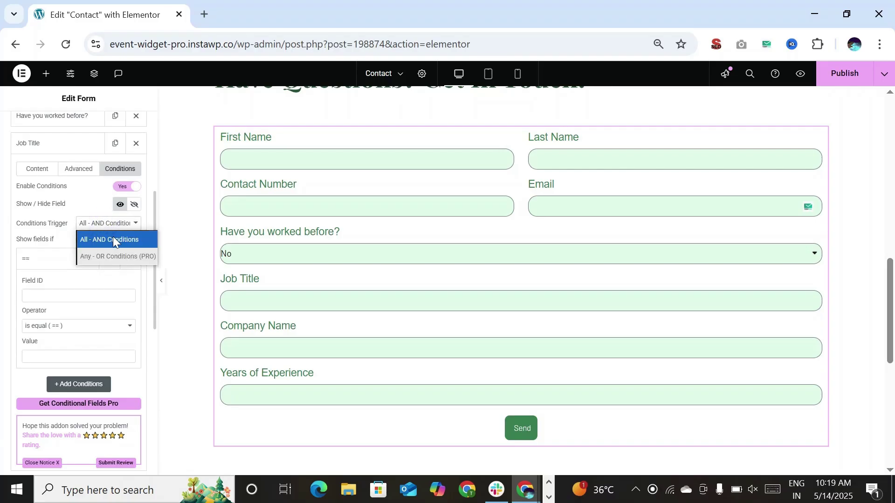
left_click(114, 240)
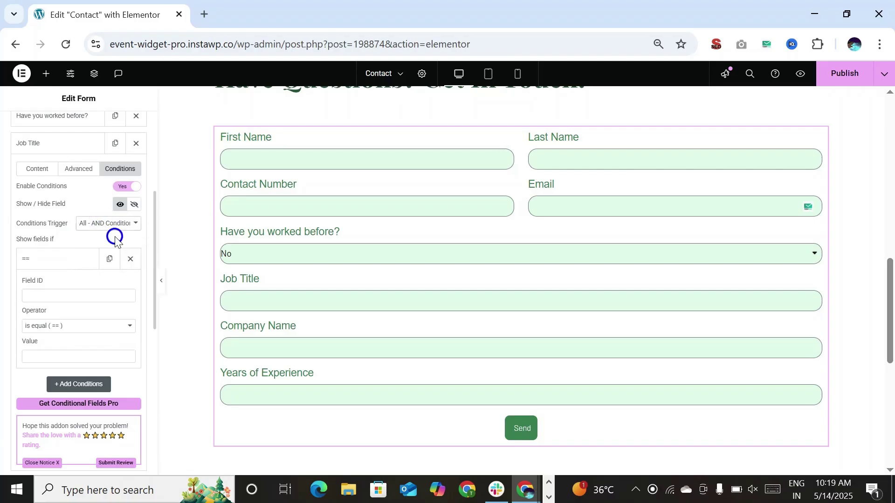
left_click(58, 295)
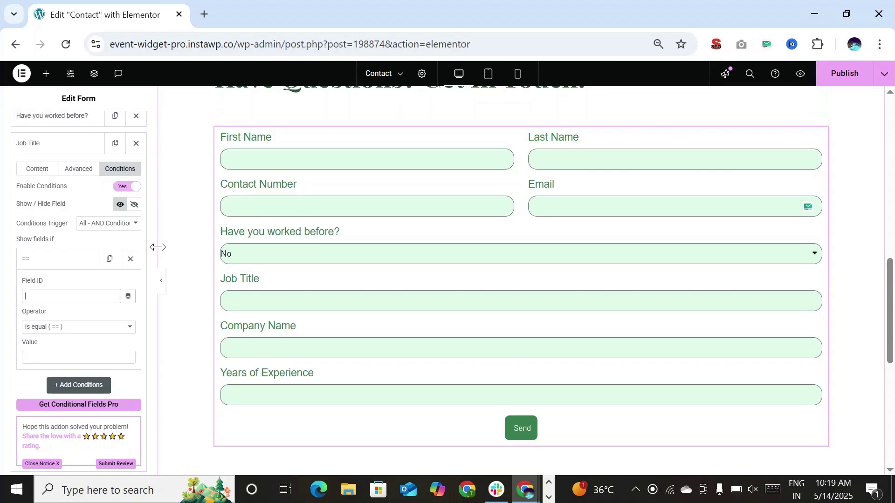
scroll(87, 273, "up", 3)
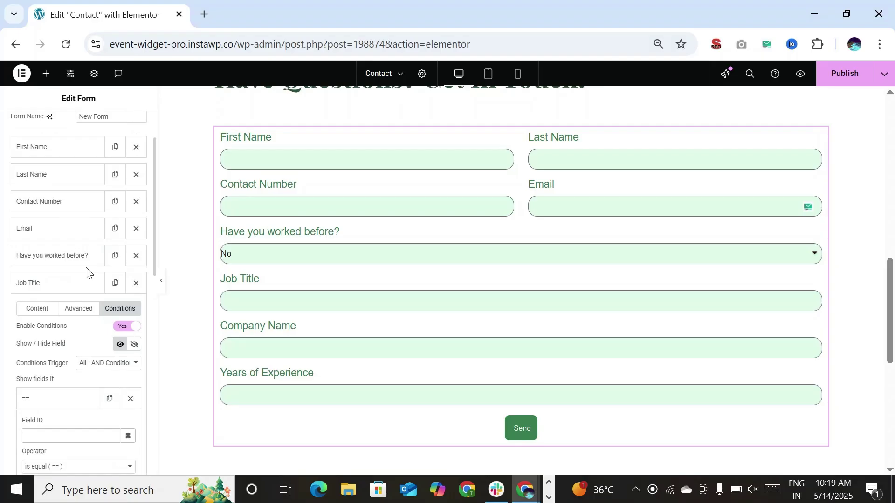
Copy the 'Have you worked before?' field ID field_23ac5a0 and go back to Job Title
left_click(62, 255)
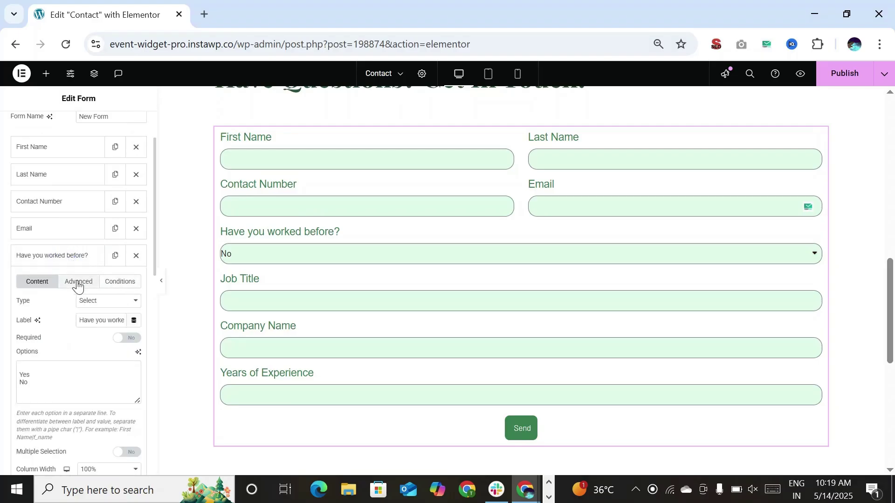
left_click(77, 282)
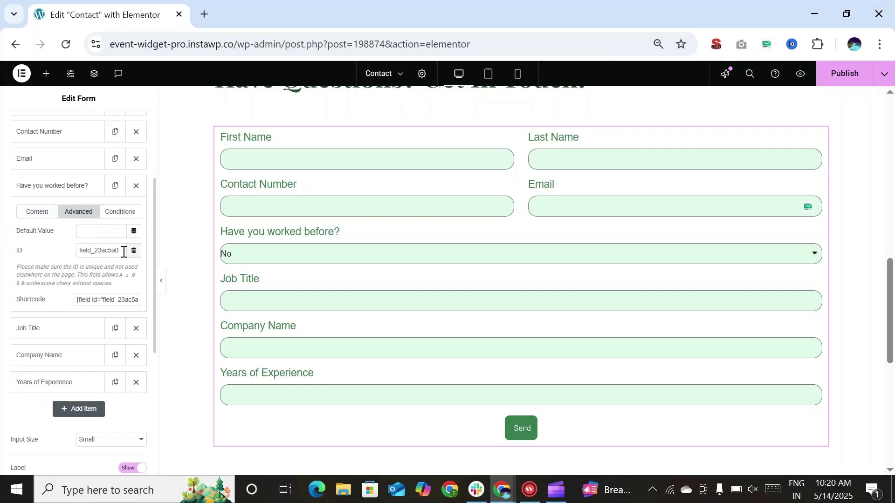
double_click(117, 251)
key("ctrl+c")
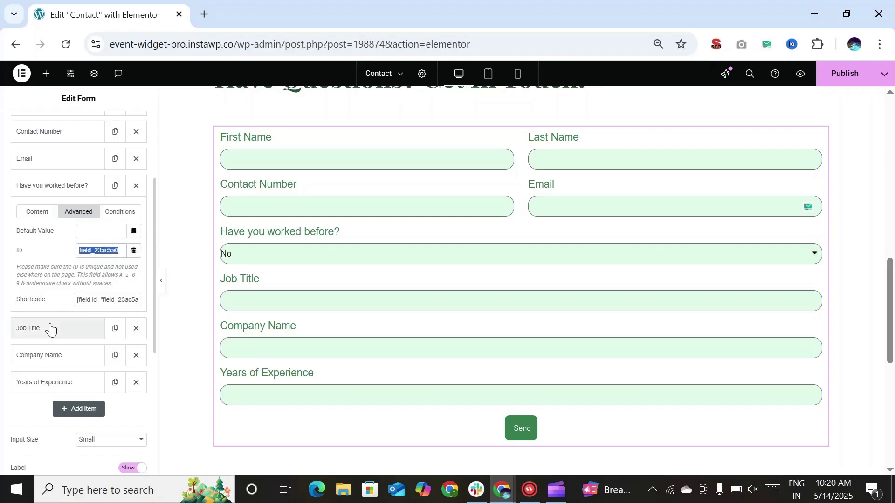
left_click(47, 332)
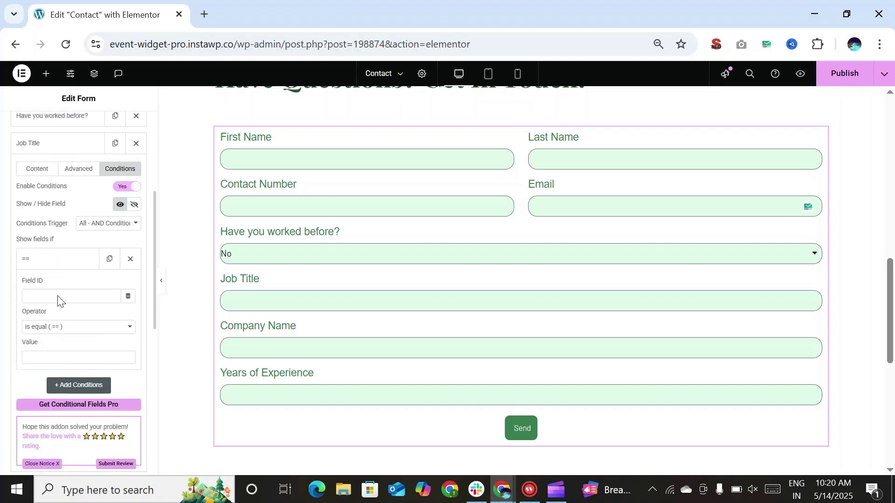
Set Job Title's rule to field_23ac5a0 is equal (==) Yes
key("ctrl+v")
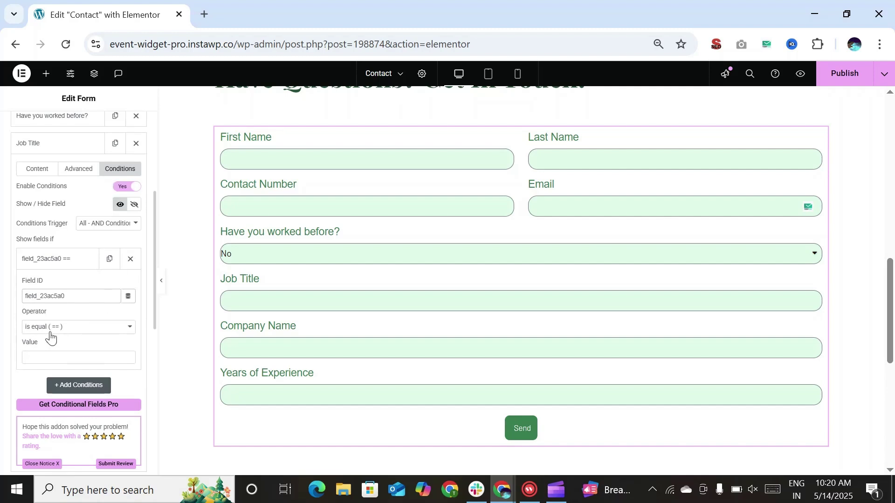
left_click(50, 362)
scroll(42, 361, "down", 2)
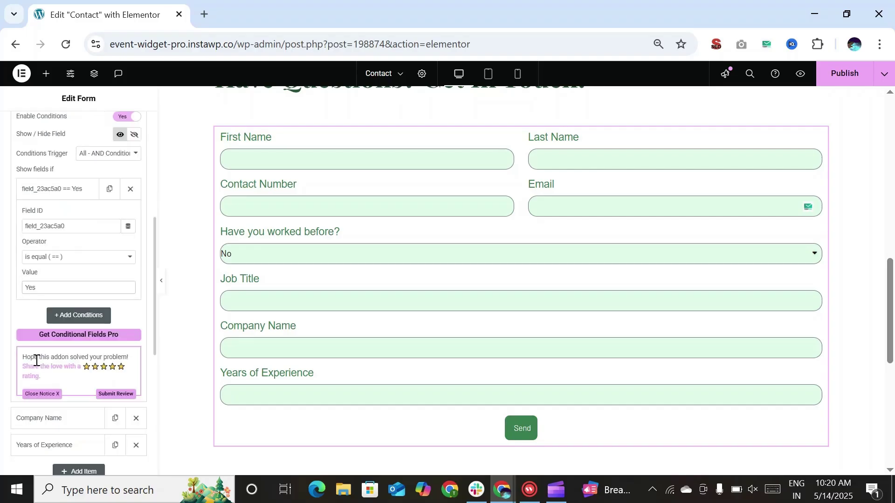
scroll(36, 361, "down", 2)
scroll(36, 364, "down", 2)
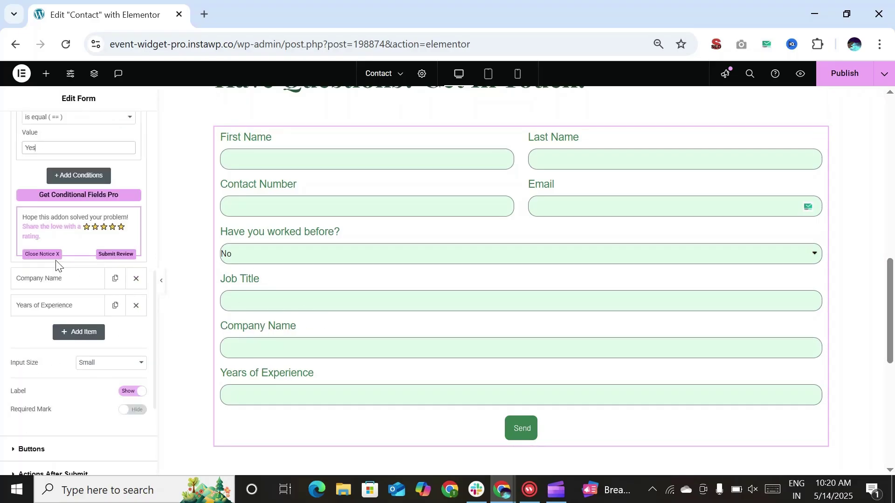
scroll(70, 281, "down", 5)
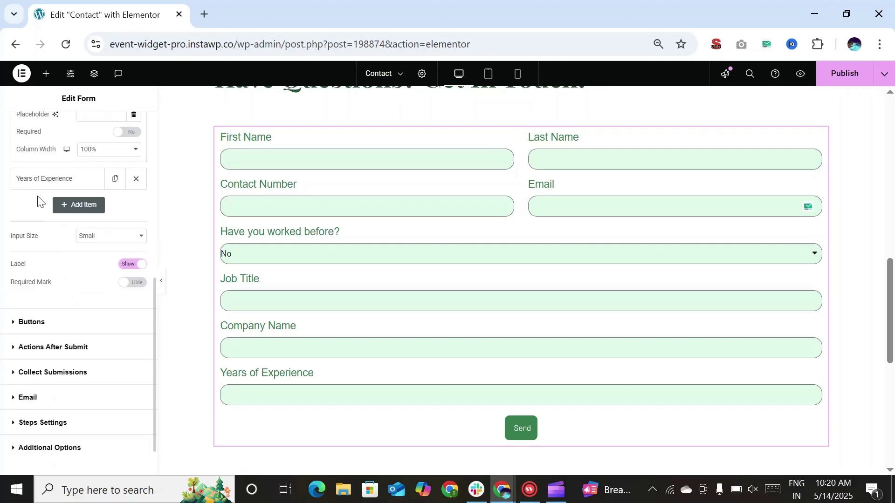
Enable conditions on Company Name with the rule field_23ac5a0 == yes
scroll(37, 201, "up", 5)
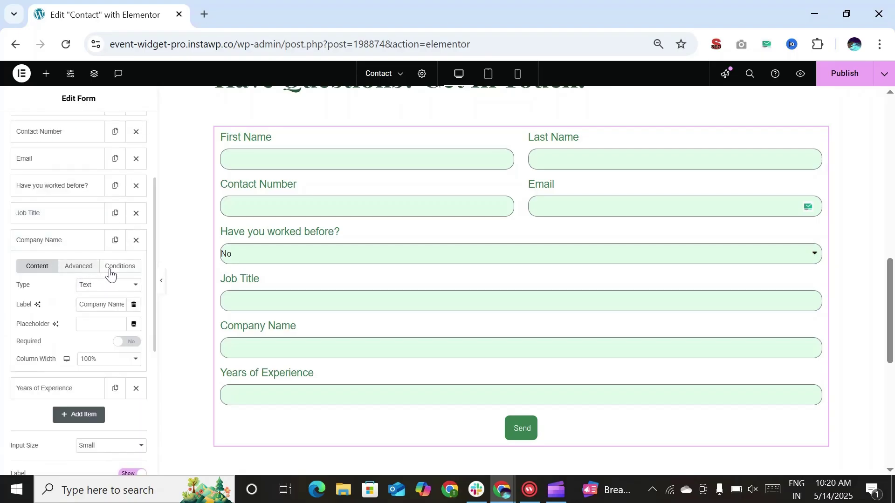
left_click(112, 267)
left_click(122, 285)
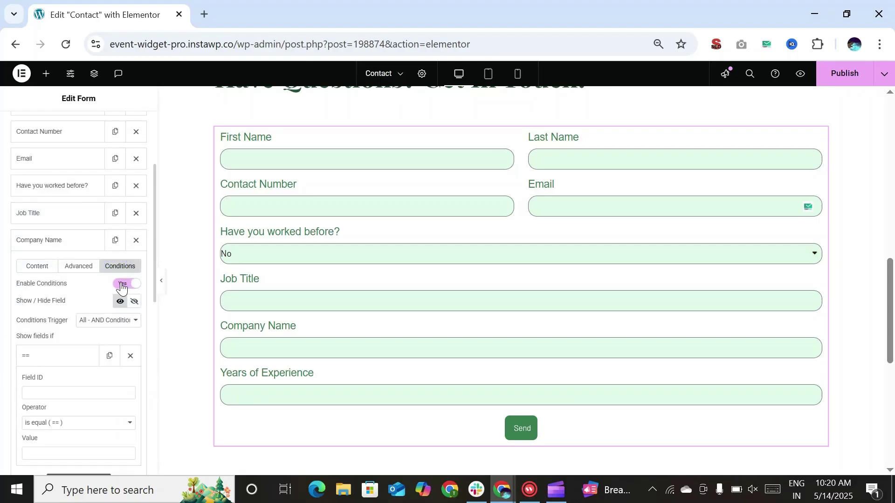
scroll(57, 286, "down", 2)
left_click(47, 322)
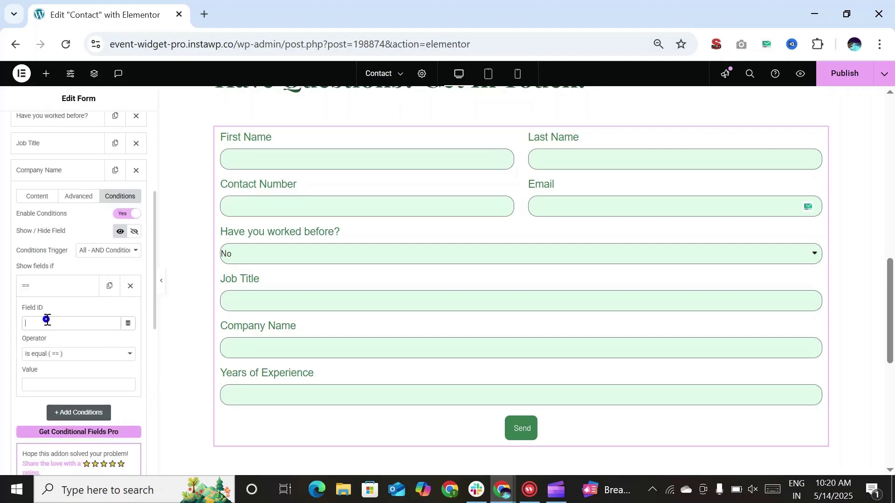
key("ctrl+v")
left_click(51, 381)
scroll(50, 383, "down", 3)
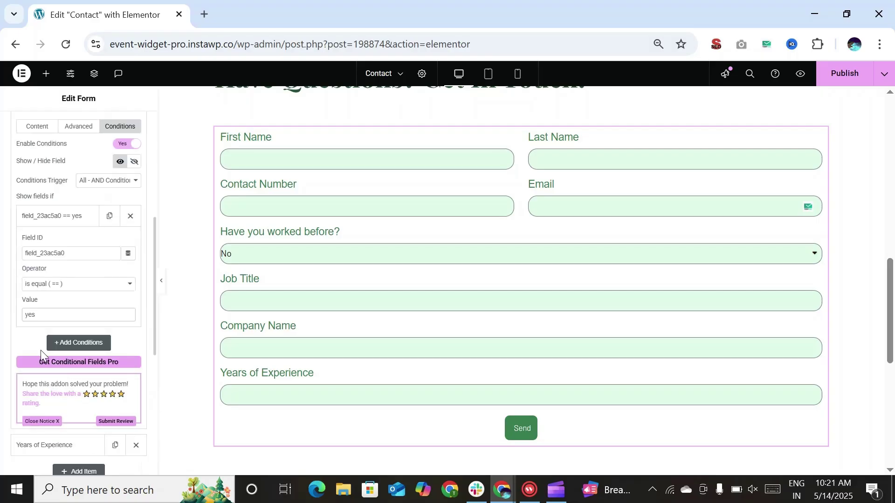
scroll(39, 347, "down", 3)
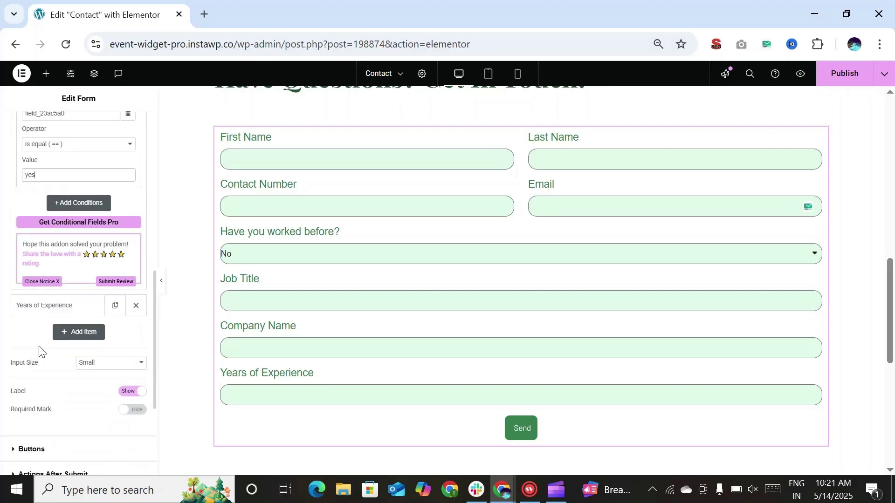
scroll(30, 428, "down", 2)
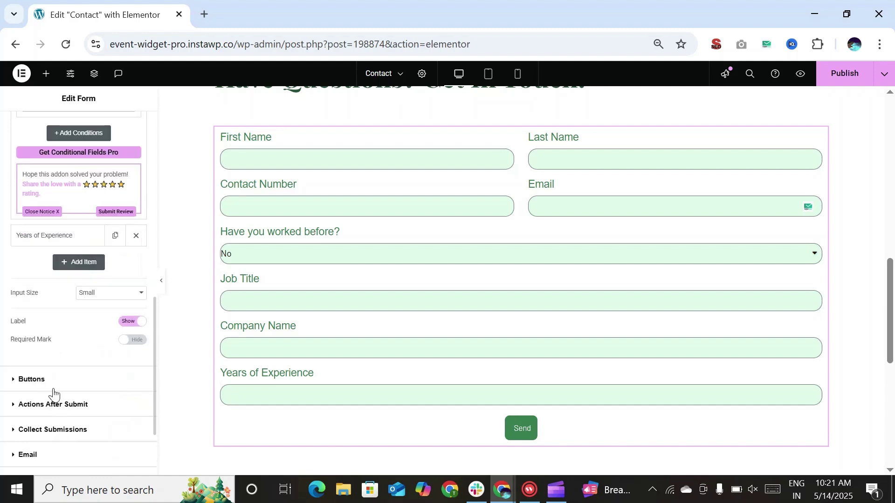
scroll(55, 362, "up", 3)
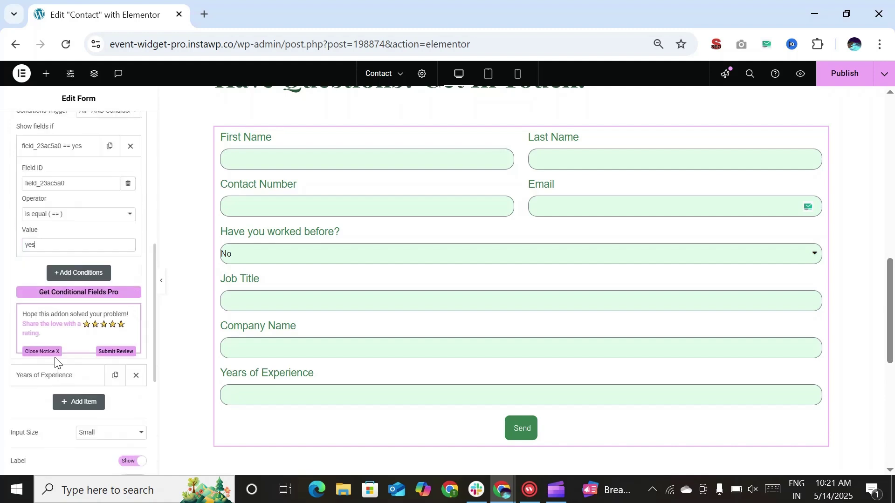
Enable conditions on Years of Experience with an 'is equal' rule on field_23ac5a0
left_click(84, 377)
scroll(55, 341, "up", 2)
scroll(55, 341, "up", 2)
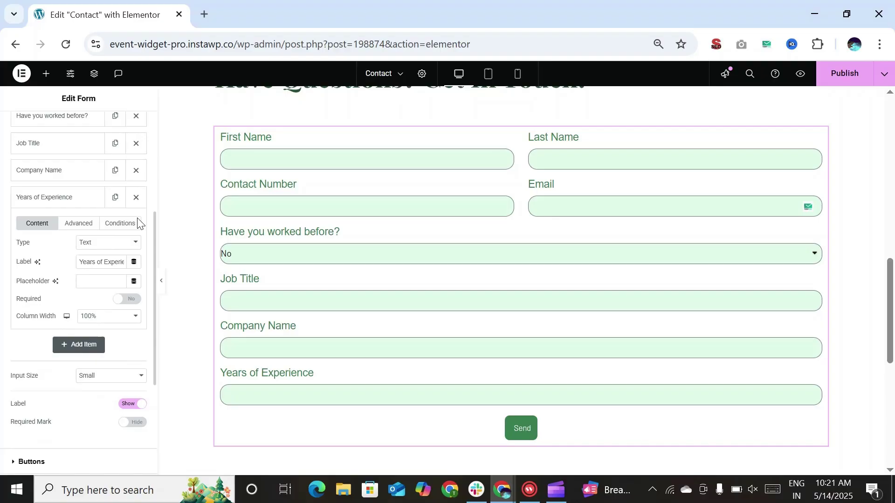
left_click(131, 228)
left_click(130, 240)
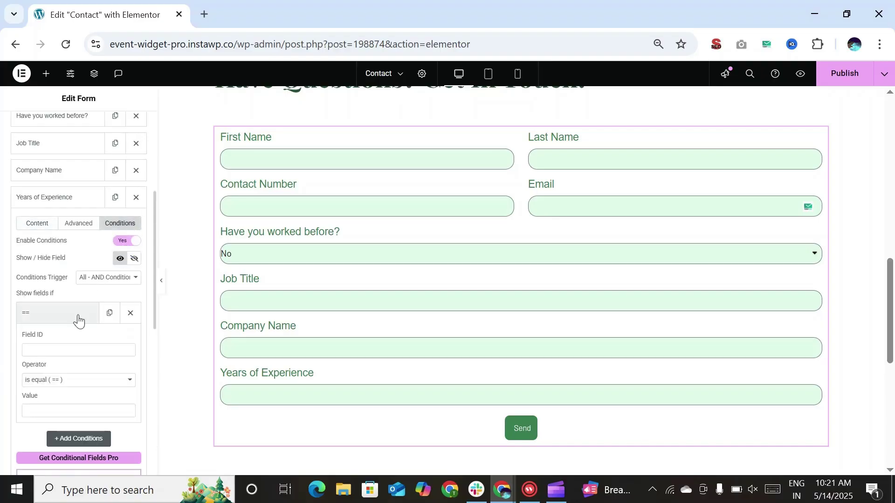
left_click(67, 350)
key("ctrl+v")
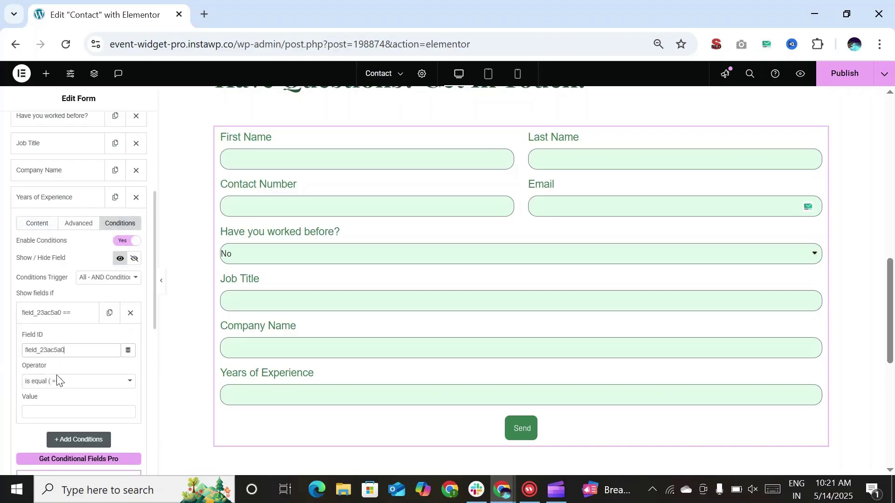
left_click(59, 407)
scroll(66, 407, "down", 5)
scroll(75, 408, "down", 2)
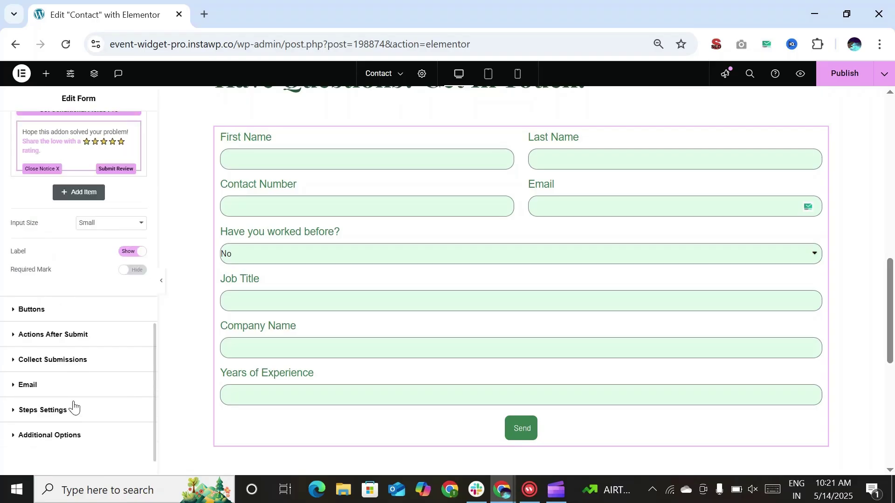
Review the after-submit actions without adding one, then publish the Contact page
left_click(64, 345)
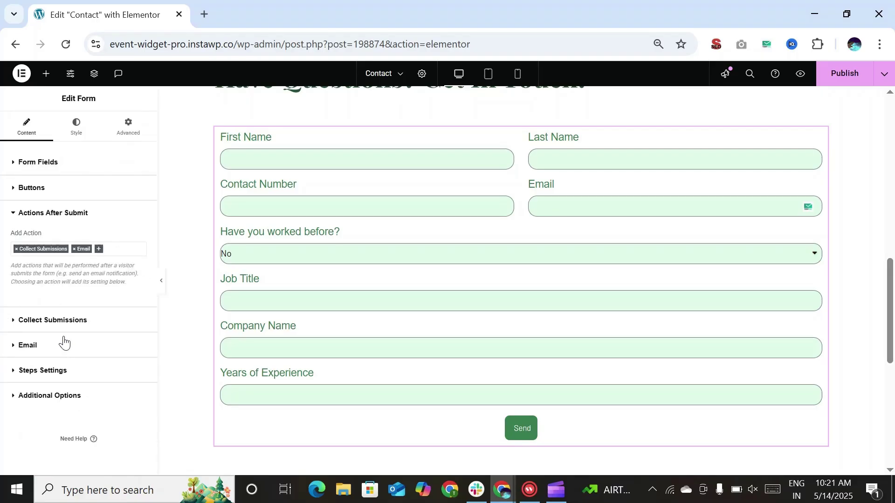
left_click(100, 250)
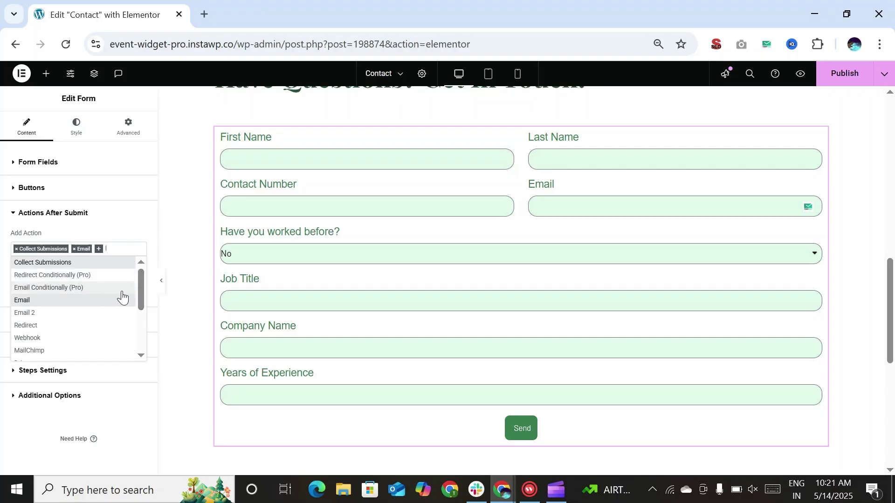
left_click(148, 312)
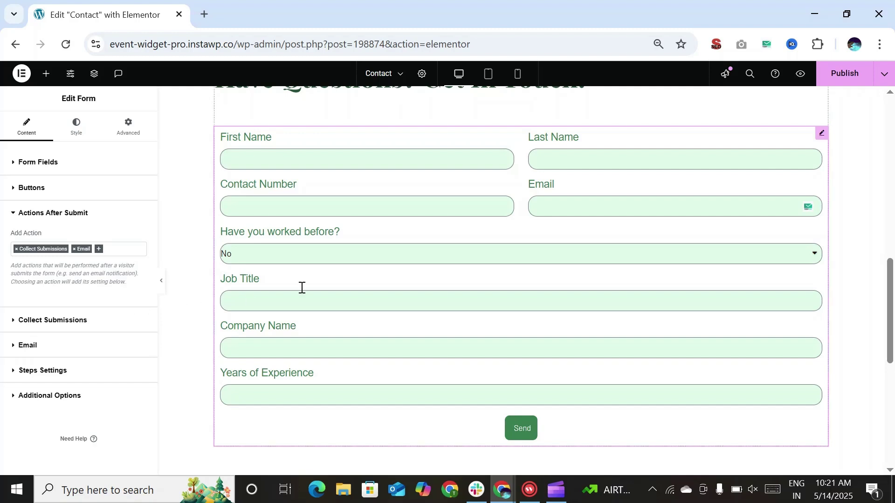
left_click(849, 86)
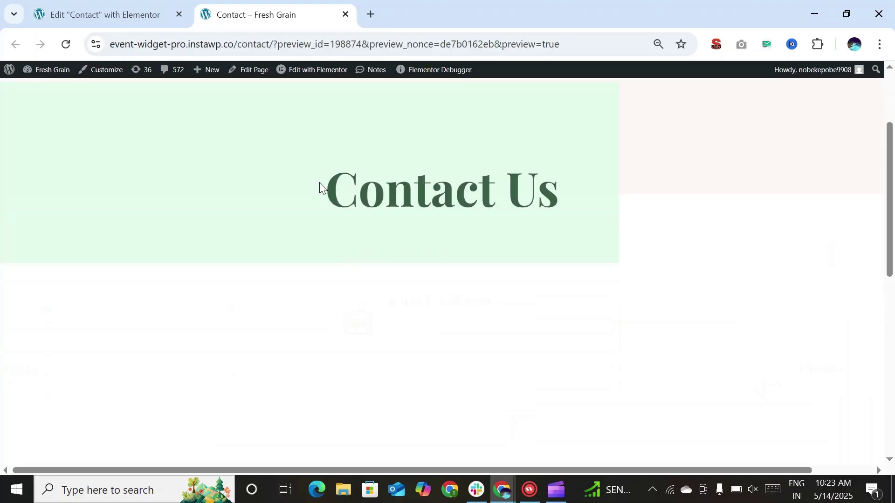
scroll(320, 187, "down", 8)
Fill the preview form's first name, last name, contact number and email address
left_click(295, 186)
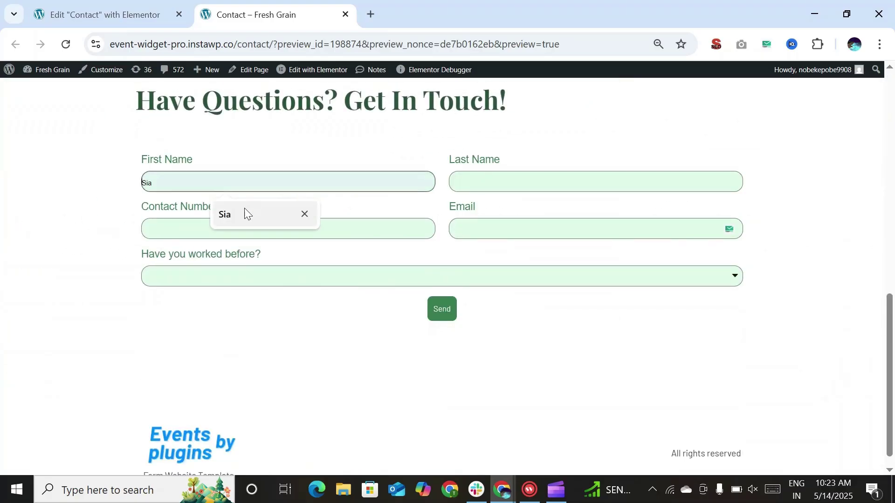
left_click(245, 214)
left_click(455, 183)
left_click(542, 211)
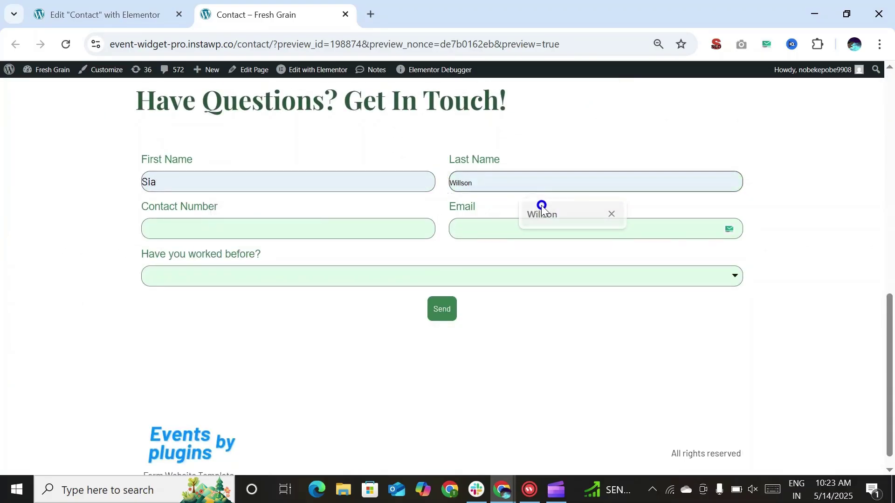
left_click(294, 224)
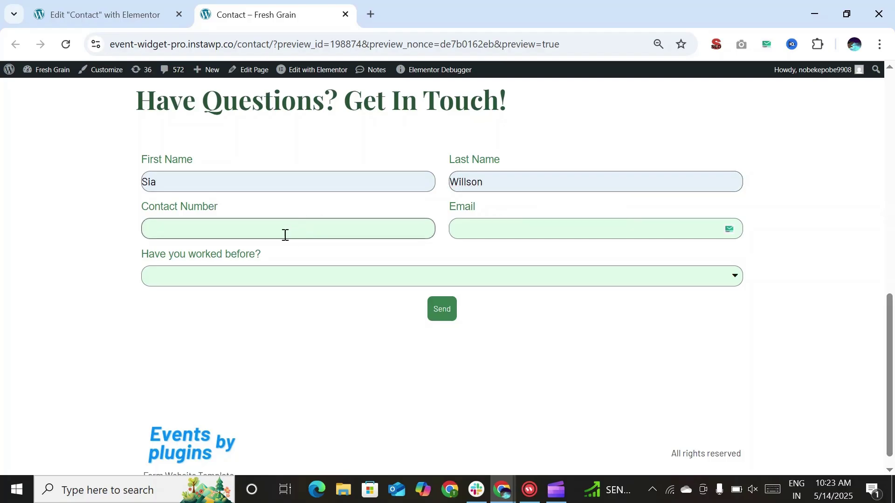
left_click(546, 229)
left_click(543, 260)
Answer Yes to reveal Job Title, Company Name and Years of Experience, then No to hide them
left_click(391, 275)
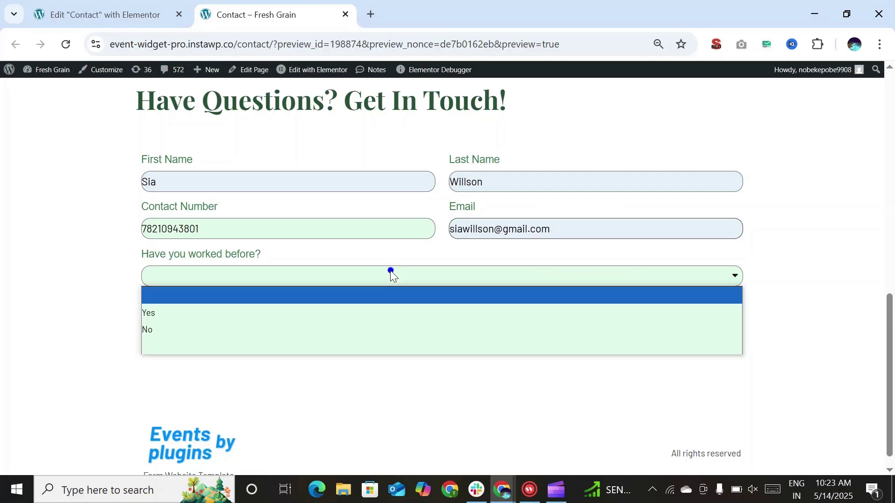
left_click(187, 313)
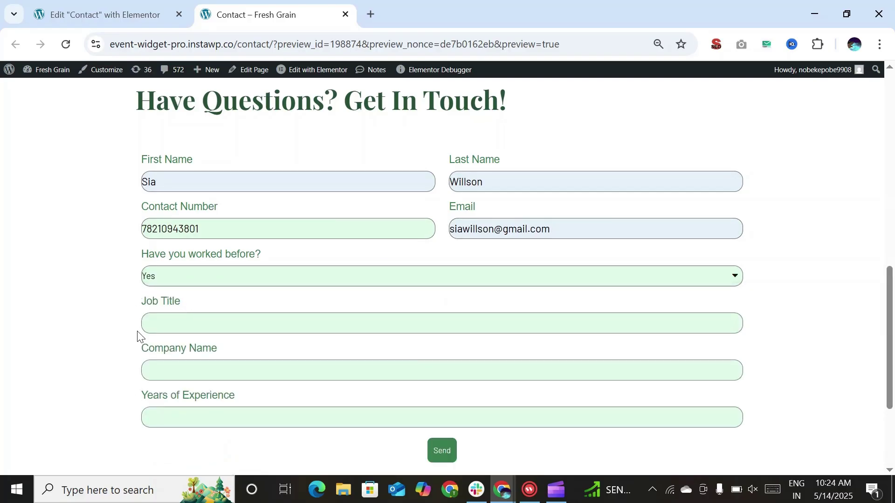
left_click(170, 281)
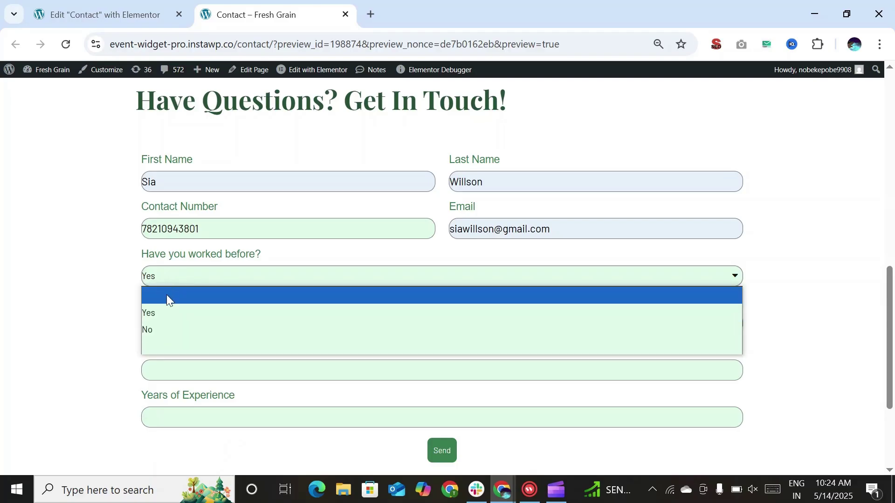
left_click(147, 329)
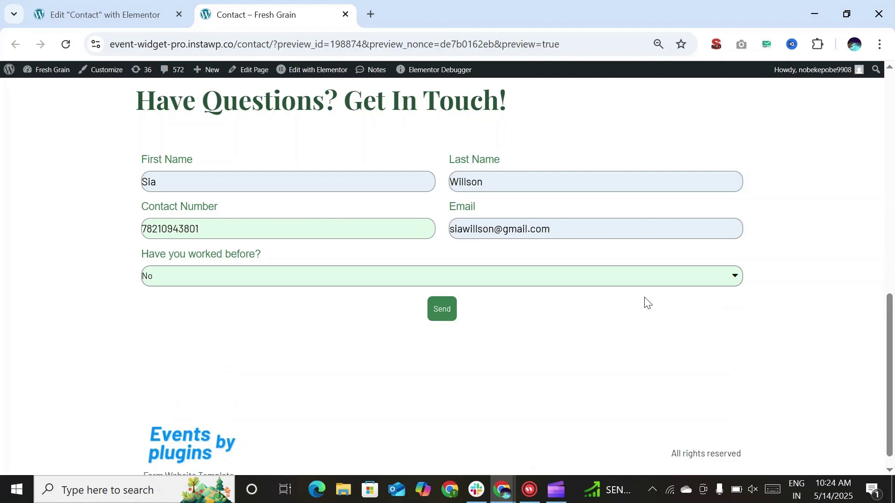
left_click(617, 281)
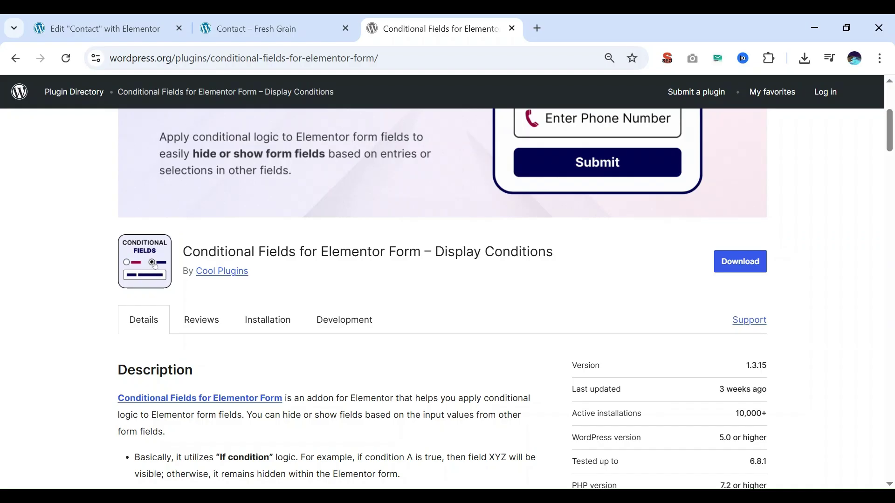
scroll(155, 266, "down", 15)
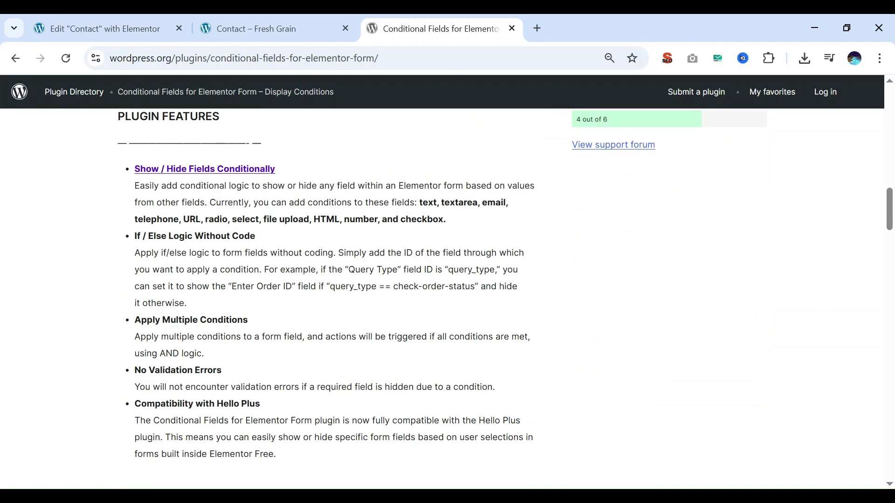
scroll(326, 299, "down", 3)
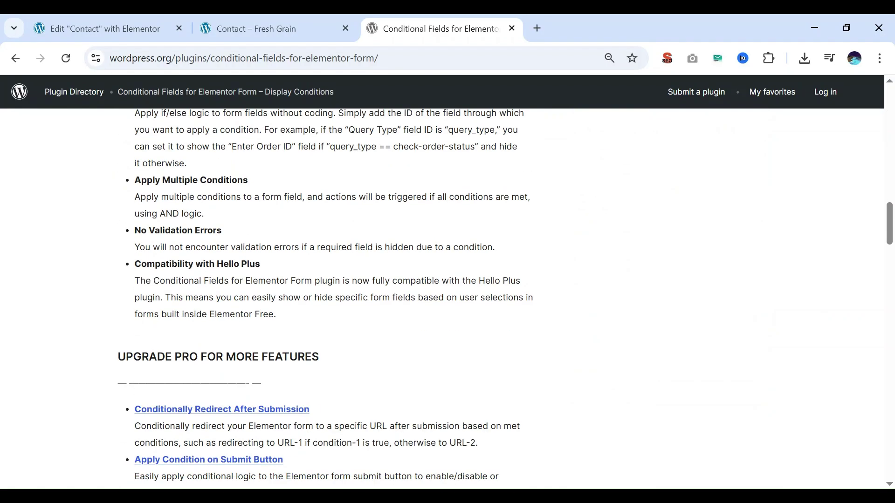
left_click_drag(141, 264, 276, 315)
left_click(276, 315)
scroll(326, 298, "down", 2)
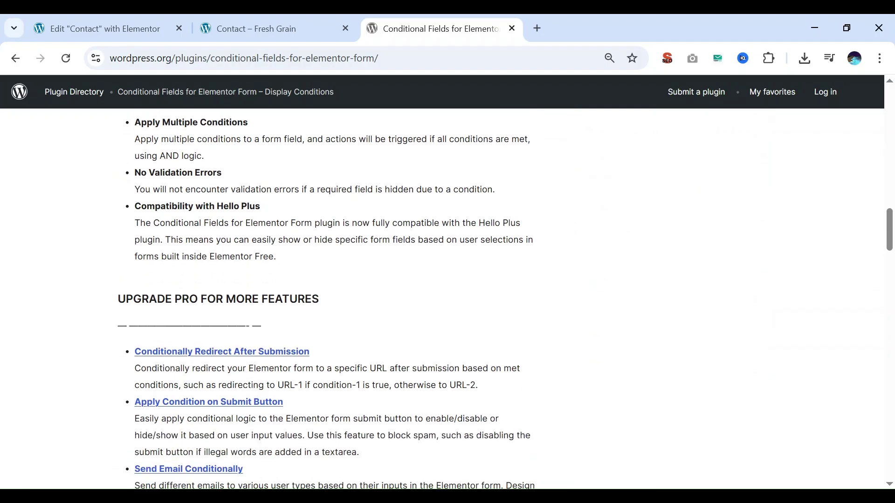
scroll(326, 298, "down", 3)
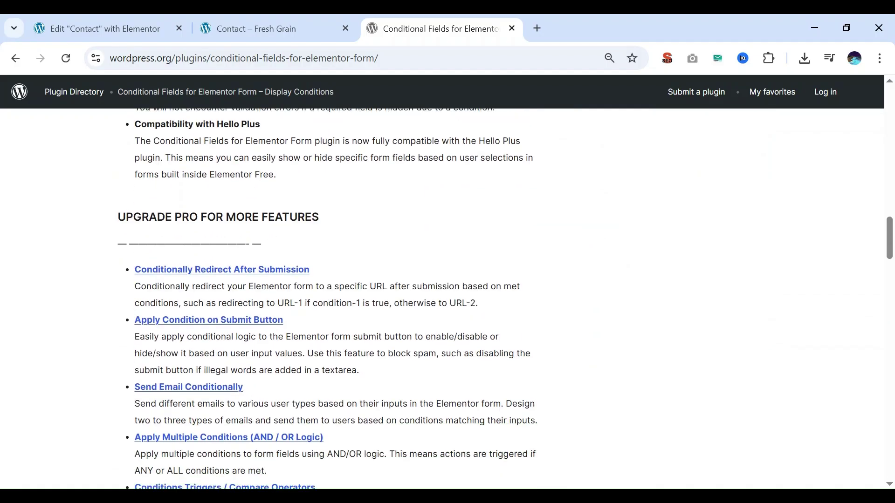
scroll(326, 298, "down", 2)
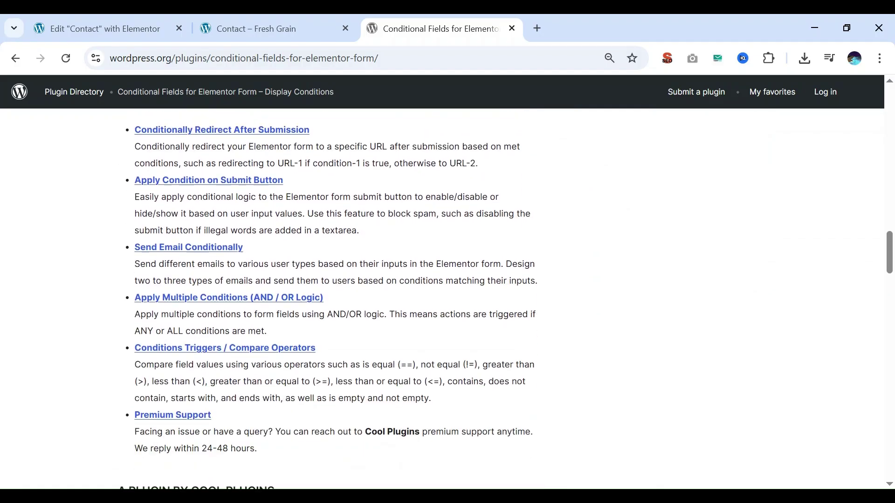